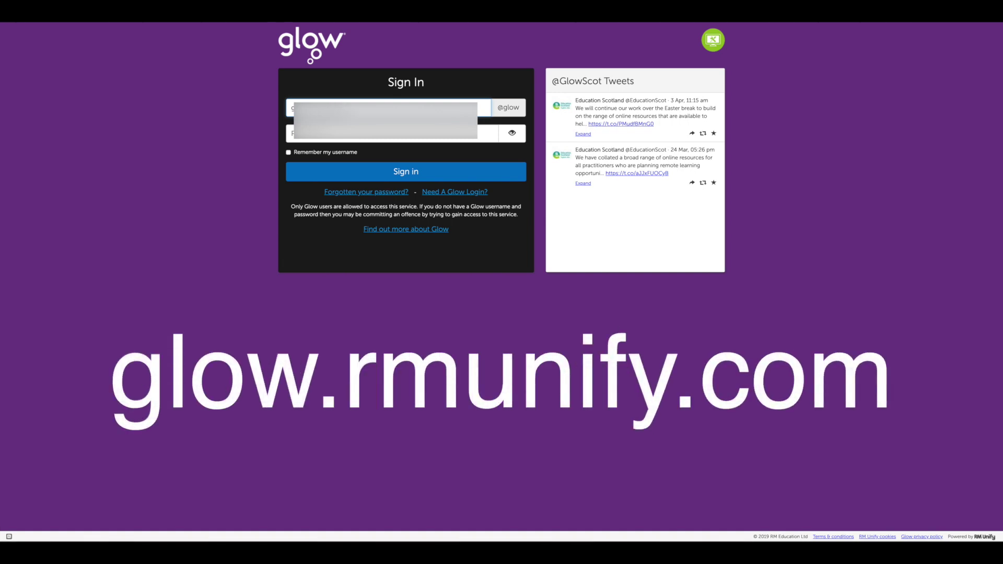
- Finish signing in to Glow and open the year-group list
{"action": "left_click", "coordinate": [392, 134]}
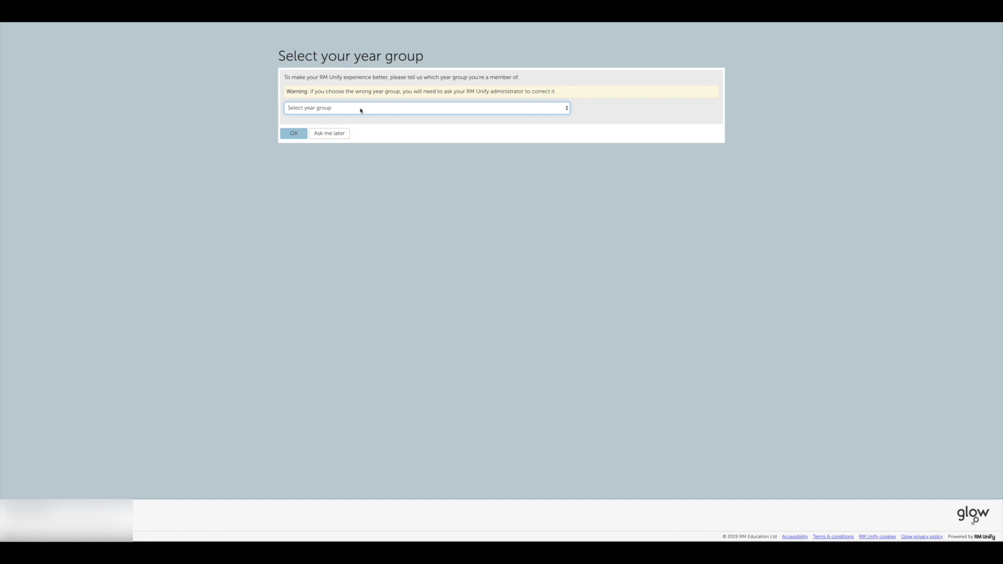
{"action": "left_click", "coordinate": [427, 110]}
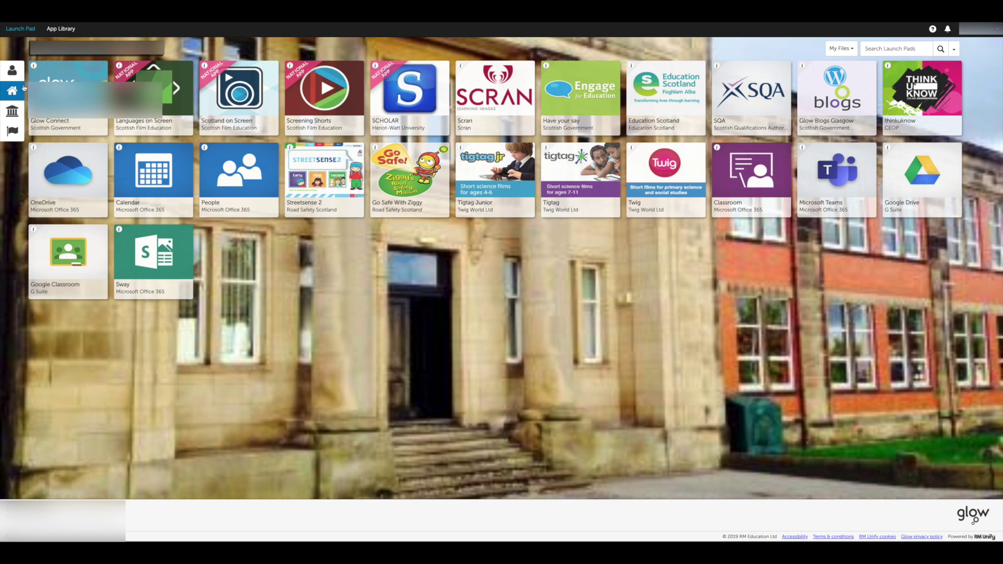
- Search the App Library for 'outlook' from your personal launch pad
{"action": "left_click", "coordinate": [12, 110]}
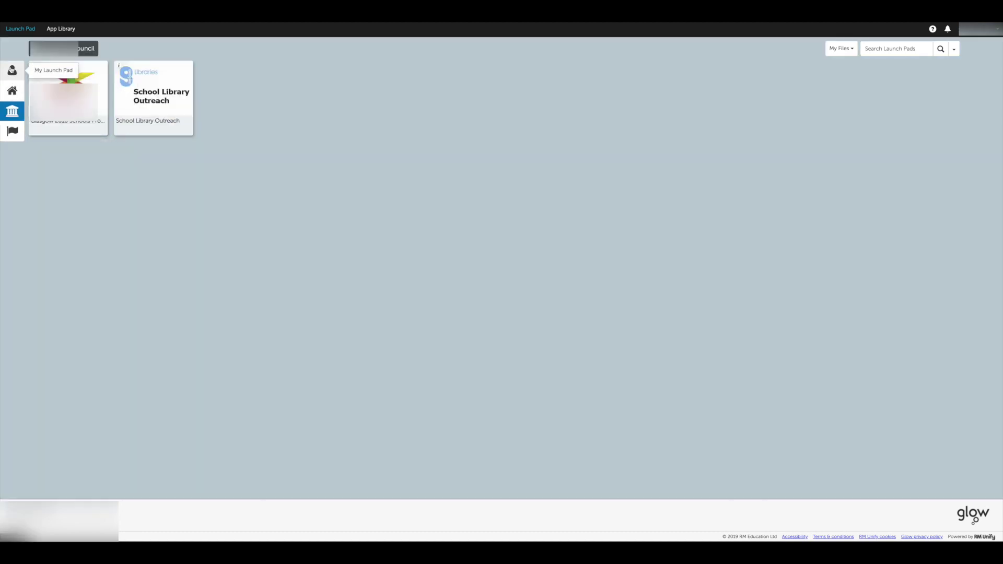
{"action": "left_click", "coordinate": [11, 71]}
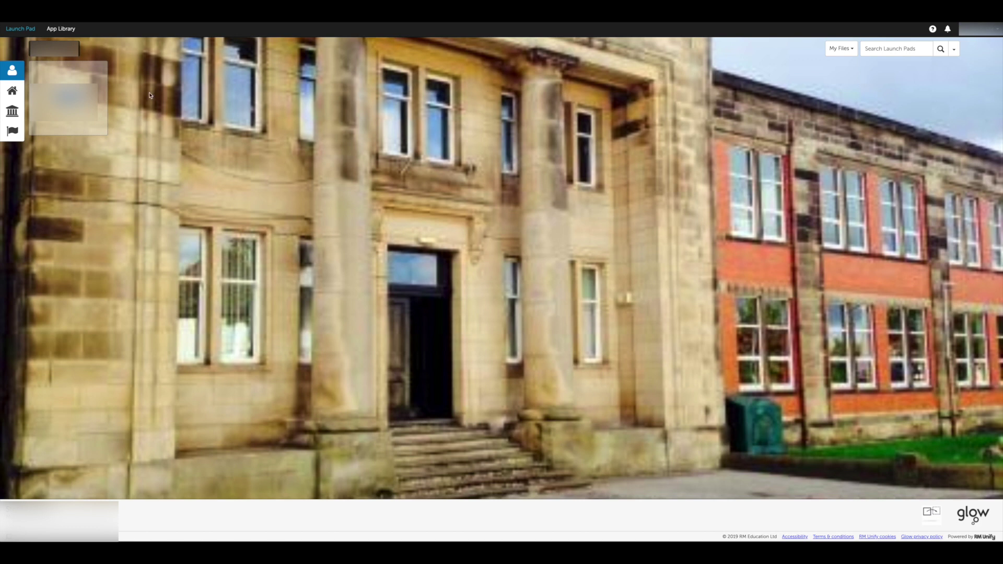
{"action": "left_click", "coordinate": [56, 30]}
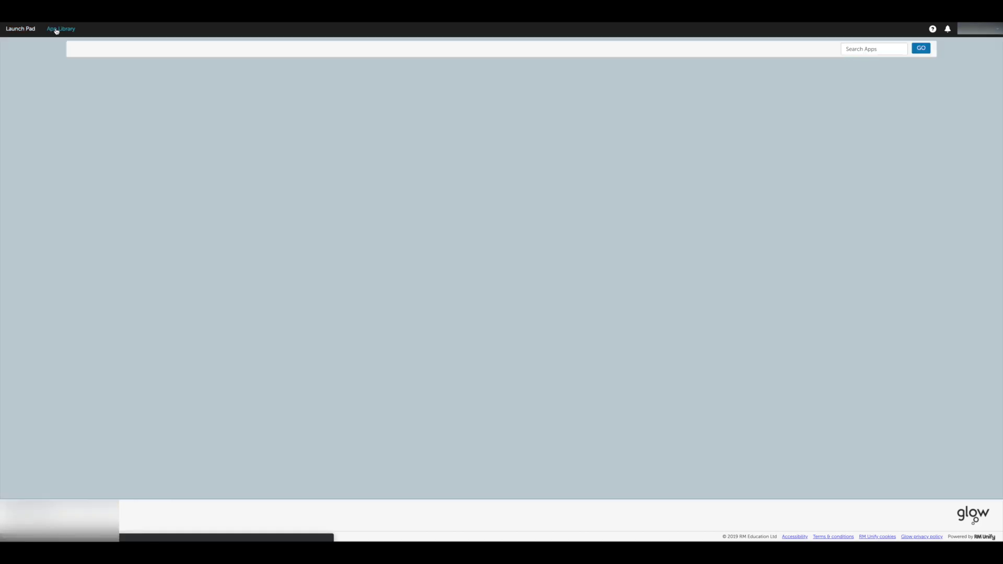
{"action": "left_click", "coordinate": [846, 50]}
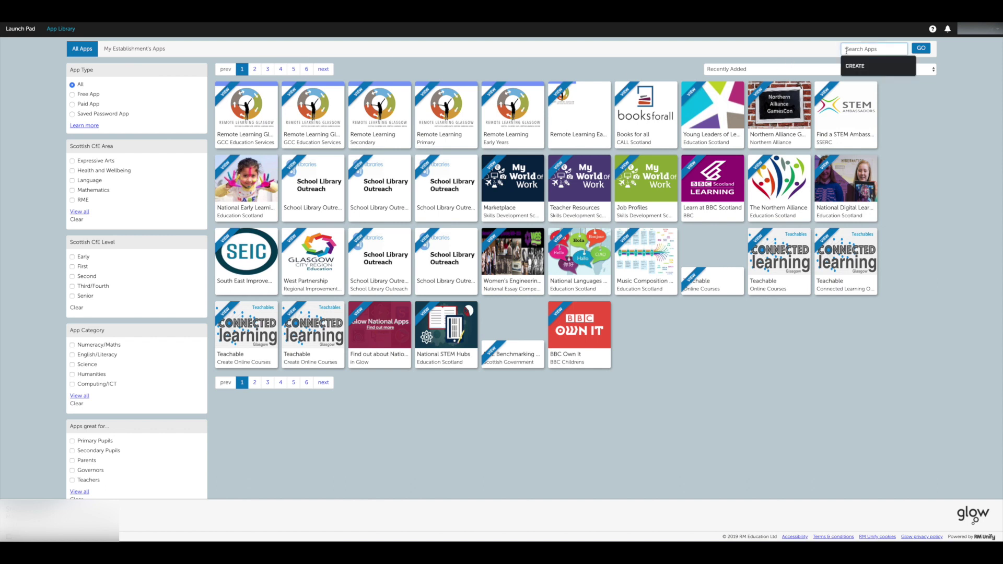
{"action": "type", "text": "ou"}
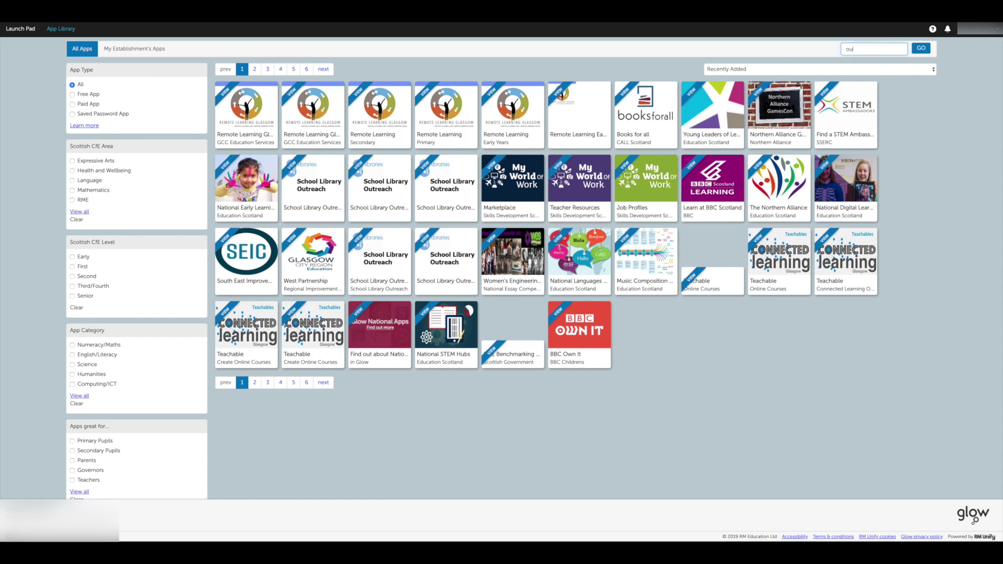
{"action": "type", "text": "tlook"}
{"action": "key", "text": "Return"}
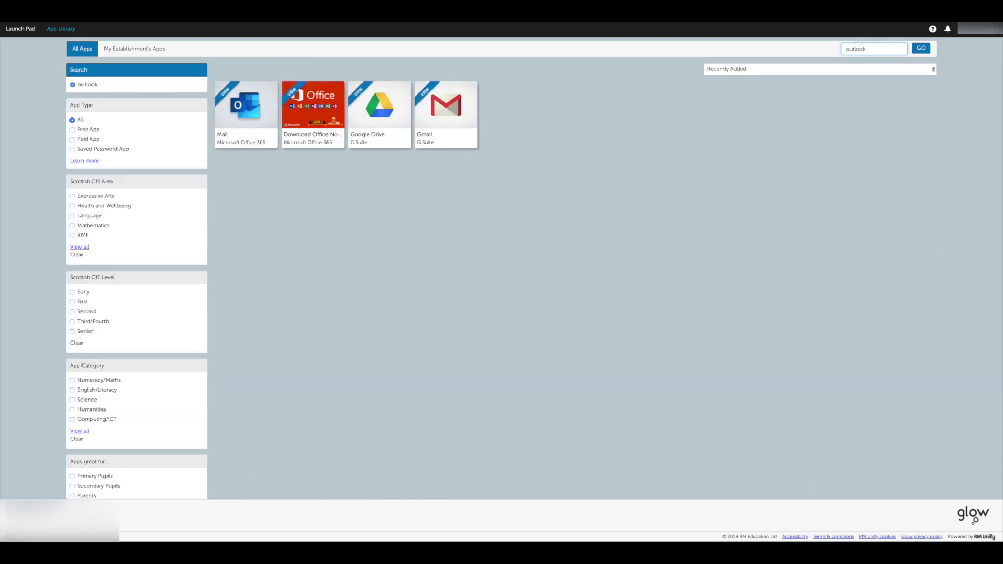
- Add the Mail app to your launch pad and clear the search term
{"action": "left_click", "coordinate": [238, 111]}
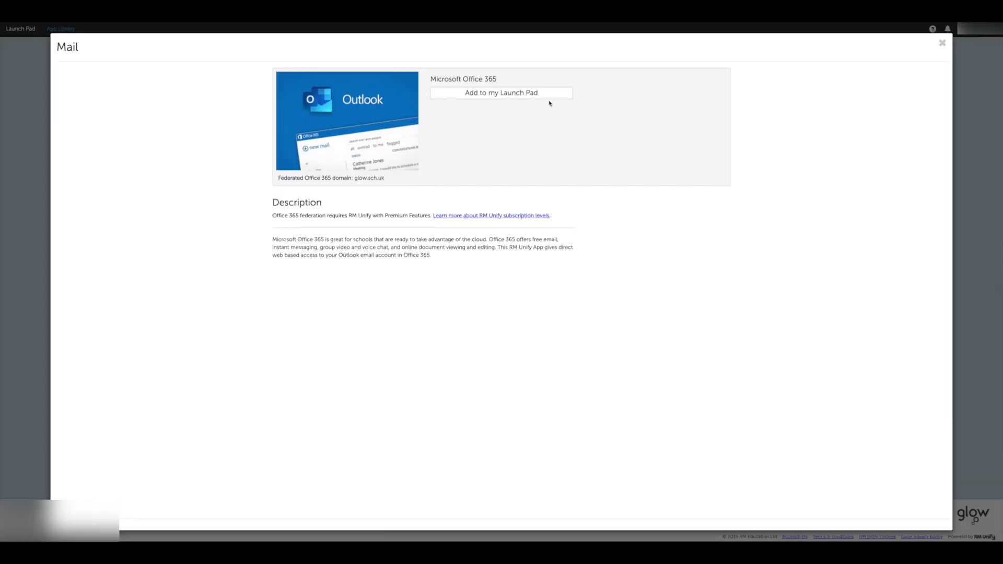
{"action": "left_click", "coordinate": [487, 94]}
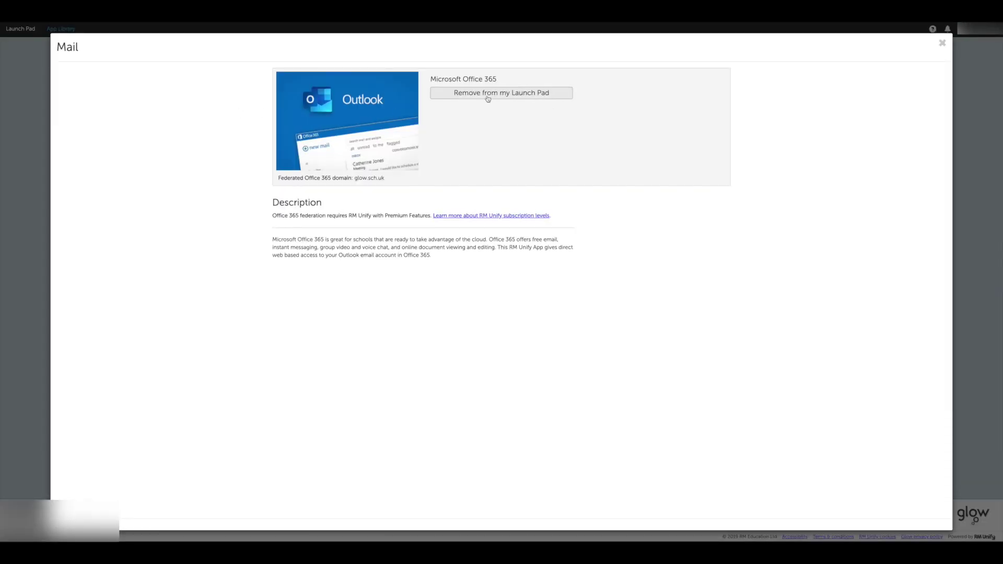
{"action": "left_click", "coordinate": [942, 43]}
{"action": "left_click_drag", "start_coordinate": [889, 49], "coordinate": [839, 52]}
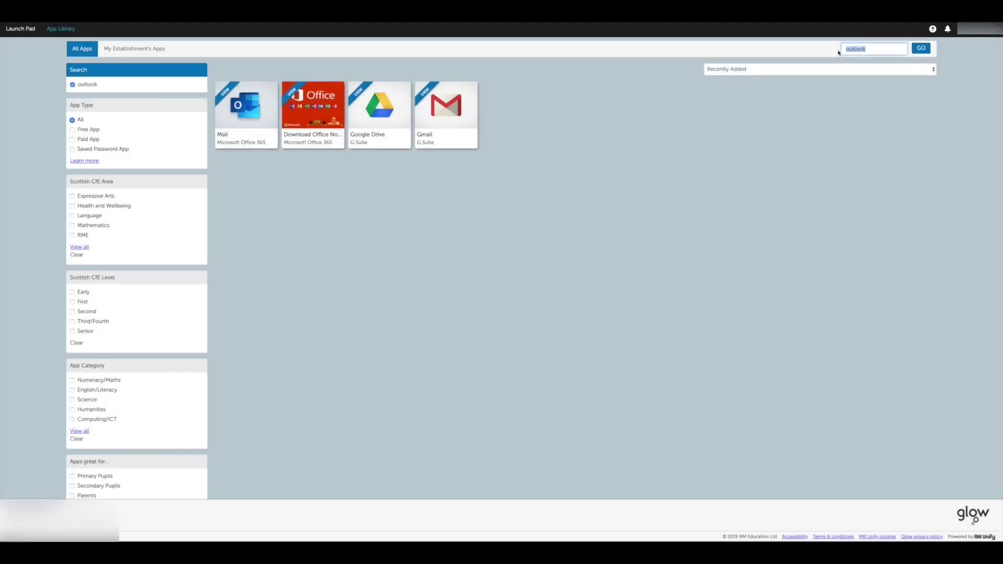
- Search for 'teams' and add Microsoft Teams to your launch pad
{"action": "type", "text": "teams"}
{"action": "left_click", "coordinate": [921, 48]}
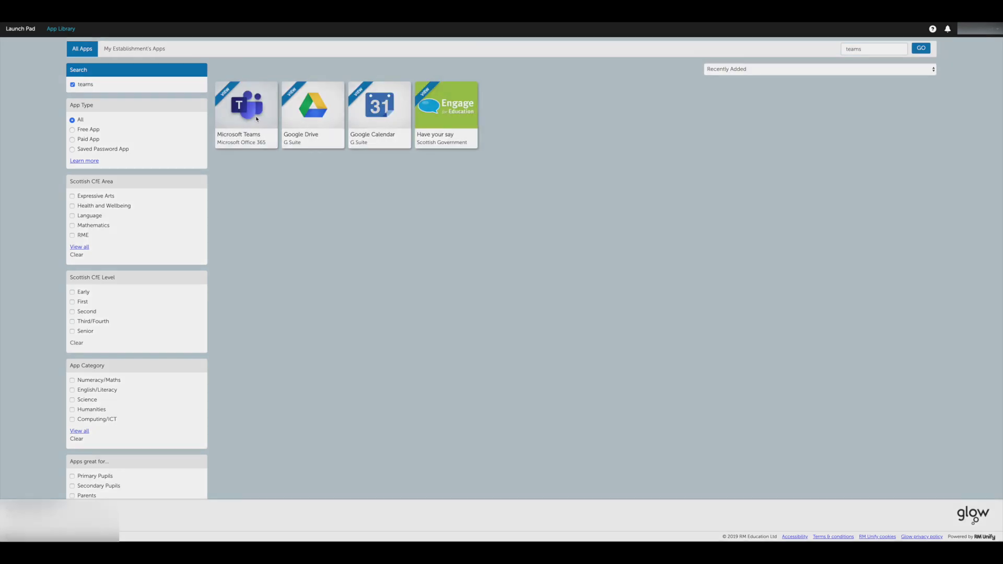
{"action": "left_click", "coordinate": [257, 119]}
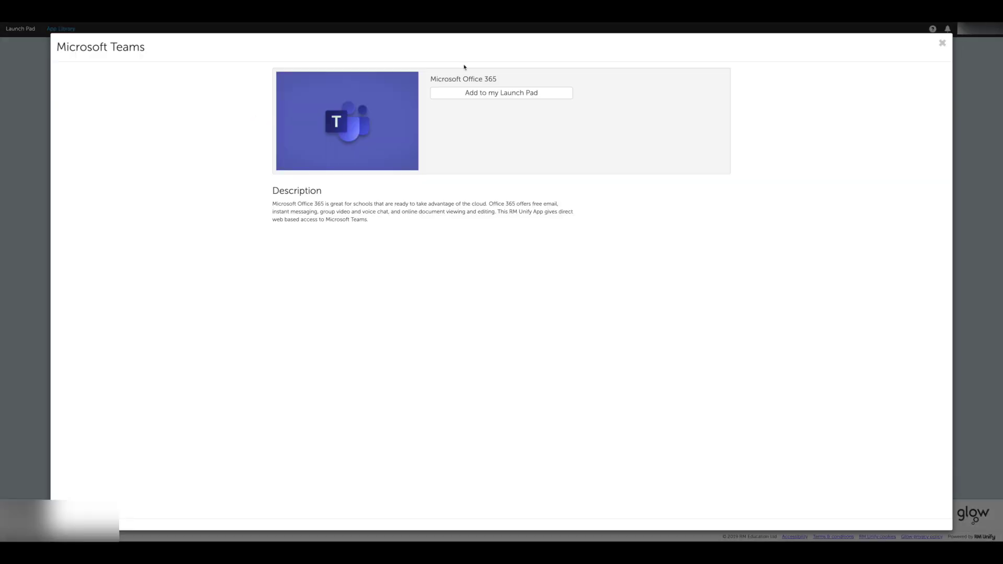
{"action": "left_click", "coordinate": [473, 97]}
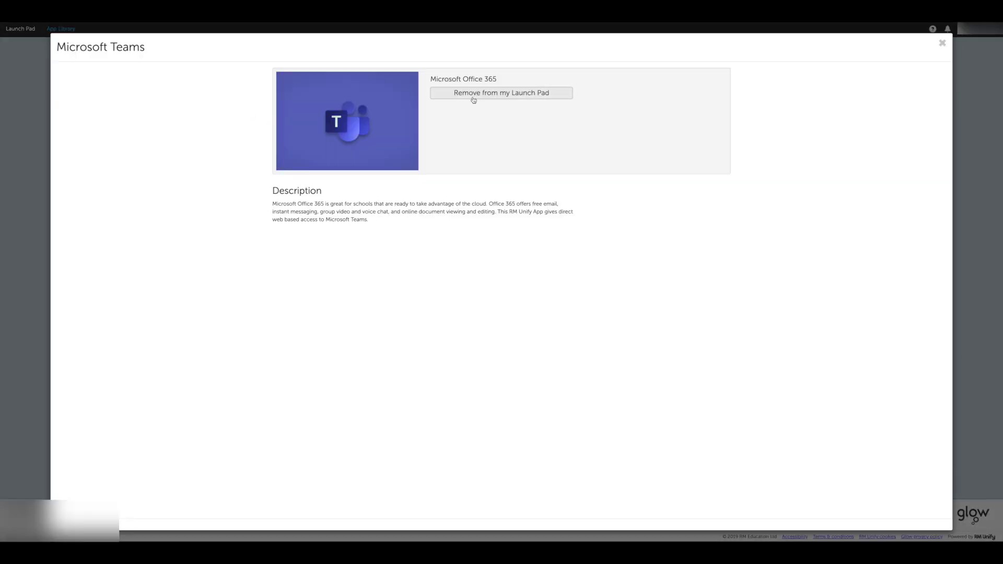
{"action": "left_click", "coordinate": [942, 43]}
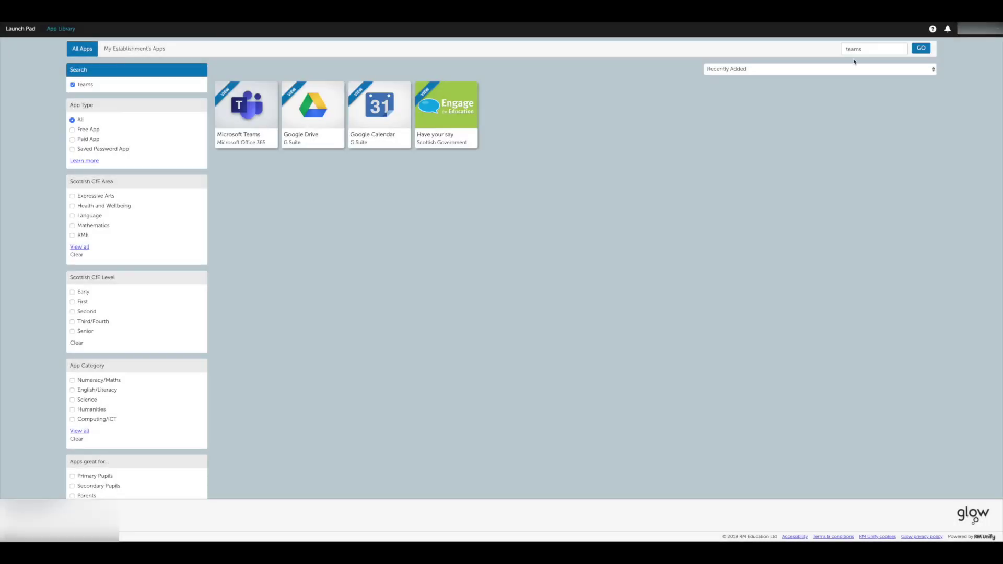
- Search for 'onedrive', view the OneDrive app, then go back to the launch pad
{"action": "left_click", "coordinate": [874, 49]}
{"action": "left_click_drag", "start_coordinate": [872, 48], "coordinate": [846, 49]}
{"action": "type", "text": "onedrive"}
{"action": "key", "text": "Return"}
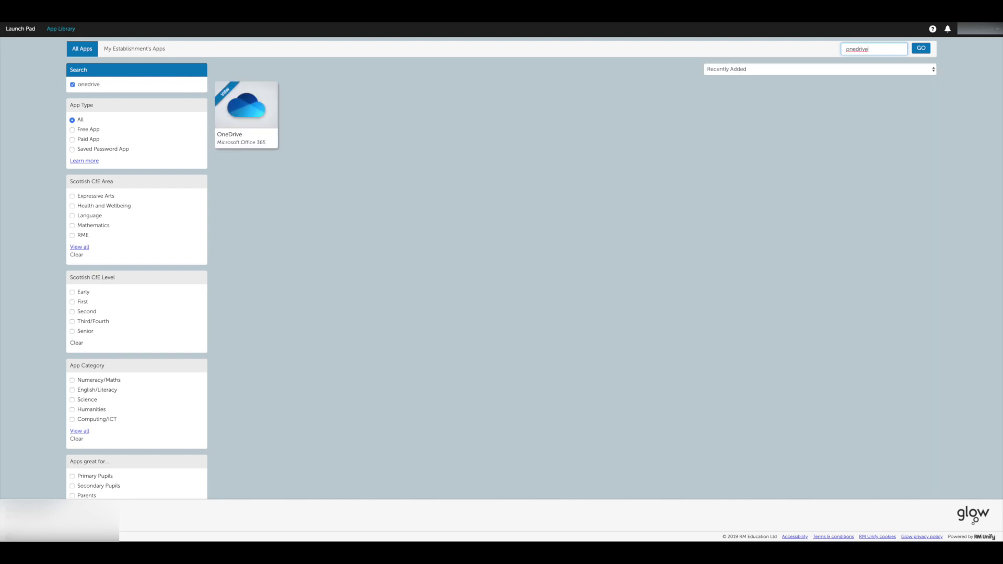
{"action": "left_click", "coordinate": [247, 106]}
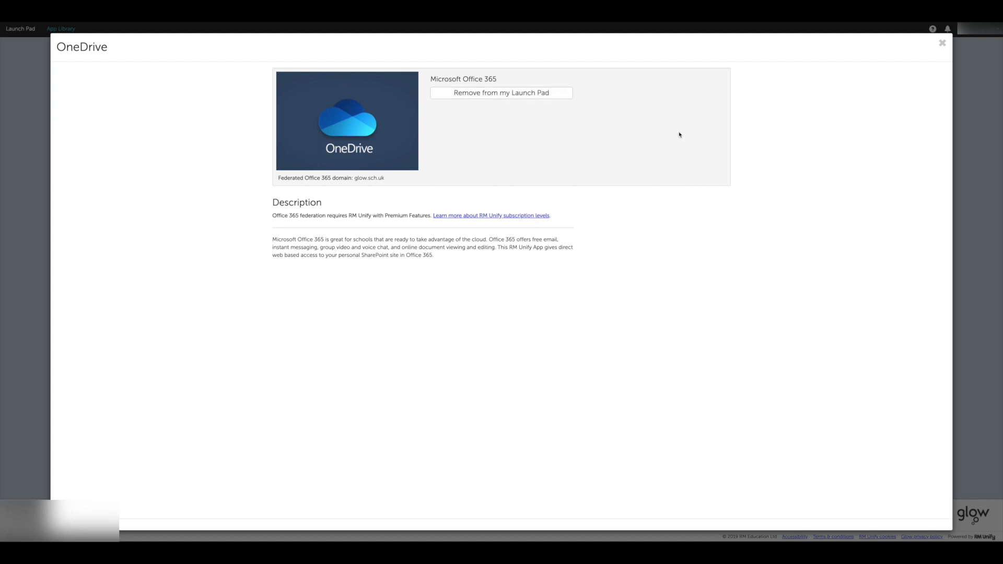
{"action": "left_click", "coordinate": [943, 43]}
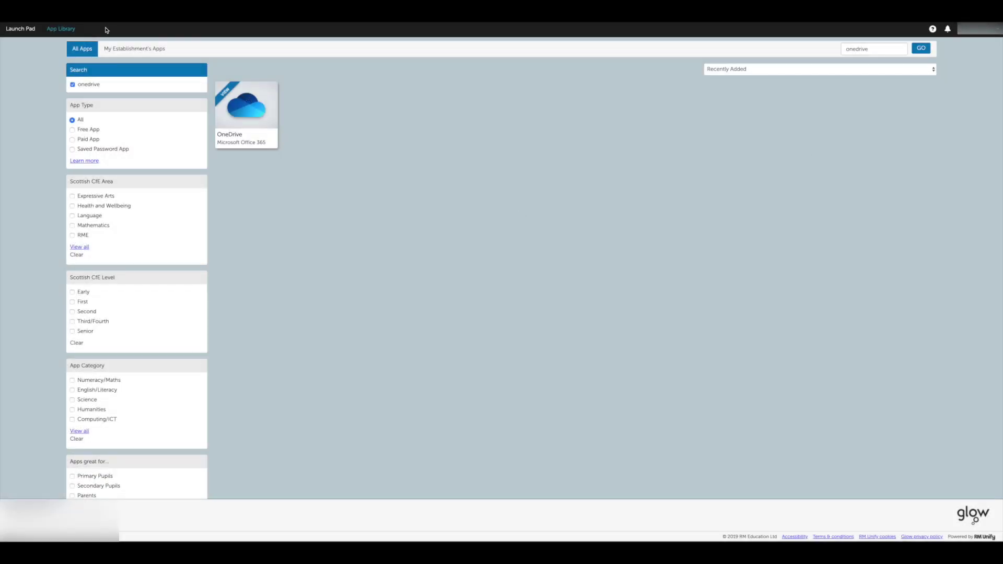
{"action": "left_click", "coordinate": [30, 30]}
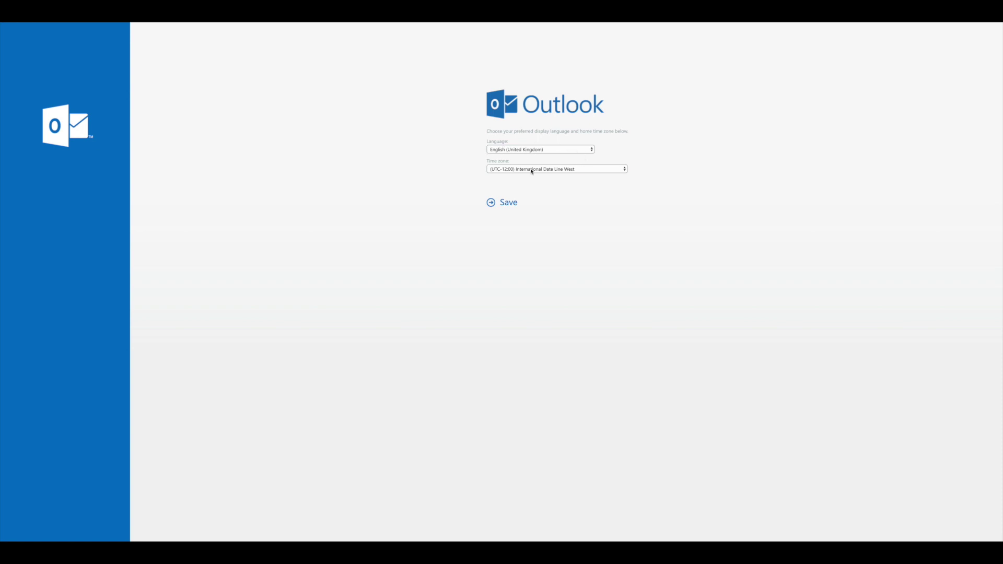
- Set Outlook's time zone to (UTC+00:00) Dublin, Edinburgh, Lisbon, London
{"action": "left_click", "coordinate": [531, 170]}
{"action": "scroll", "coordinate": [594, 367], "scroll_direction": "down", "scroll_amount": 3}
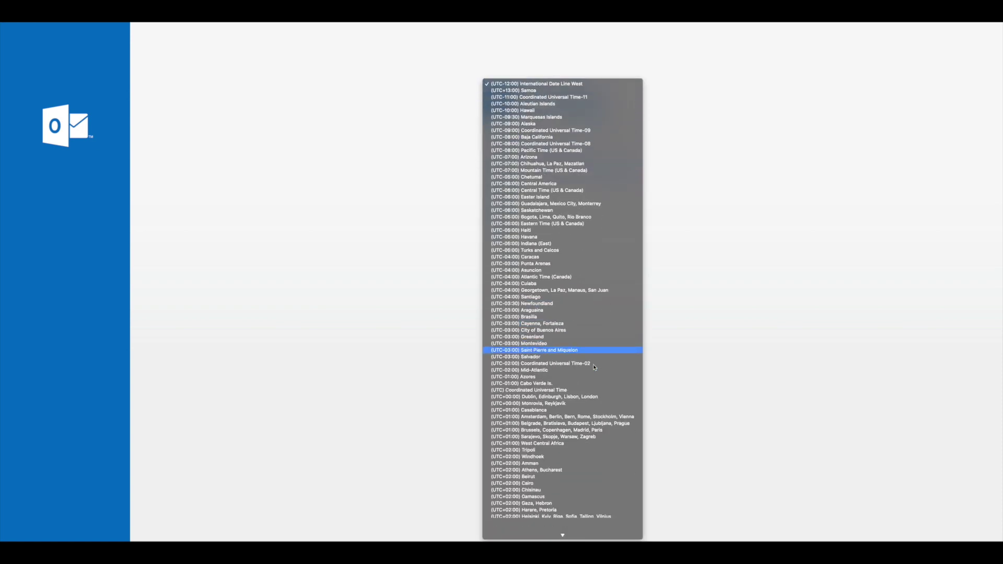
{"action": "scroll", "coordinate": [594, 367], "scroll_direction": "down", "scroll_amount": 5}
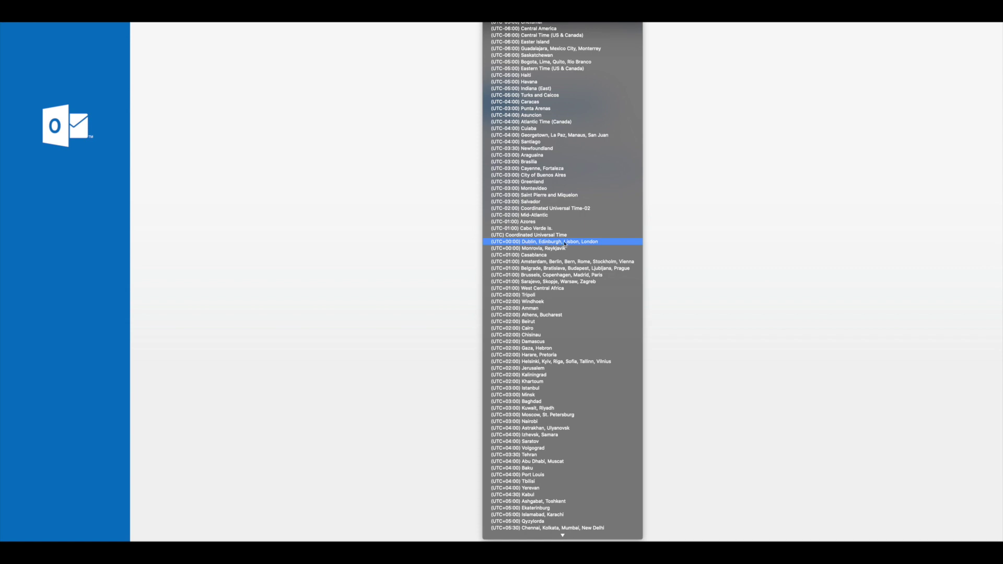
{"action": "left_click", "coordinate": [565, 243]}
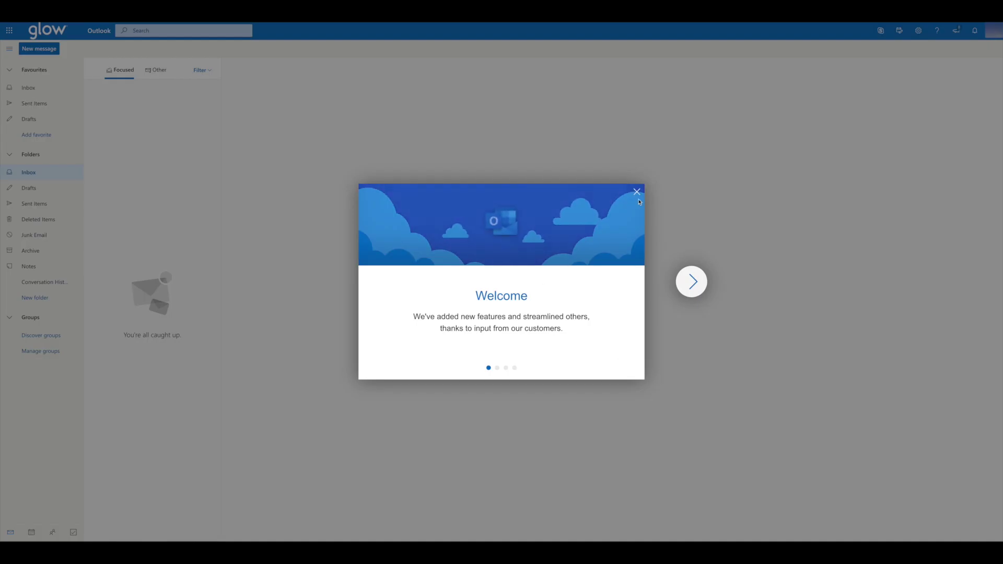
- Dismiss the Outlook welcome message
{"action": "left_click", "coordinate": [637, 192]}
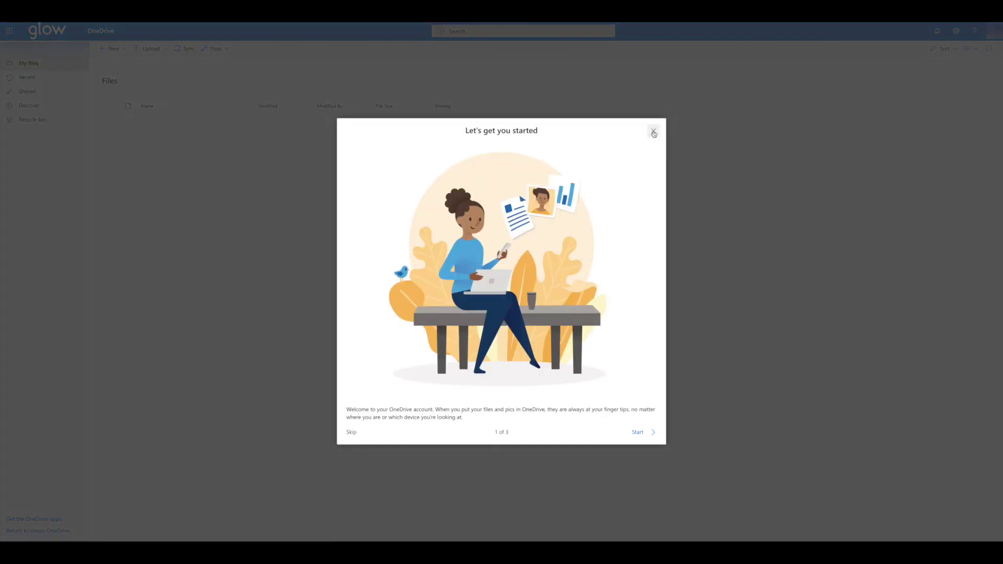
- Close OneDrive's 'Let's get you started' tour and the recent files tip
{"action": "left_click", "coordinate": [654, 131]}
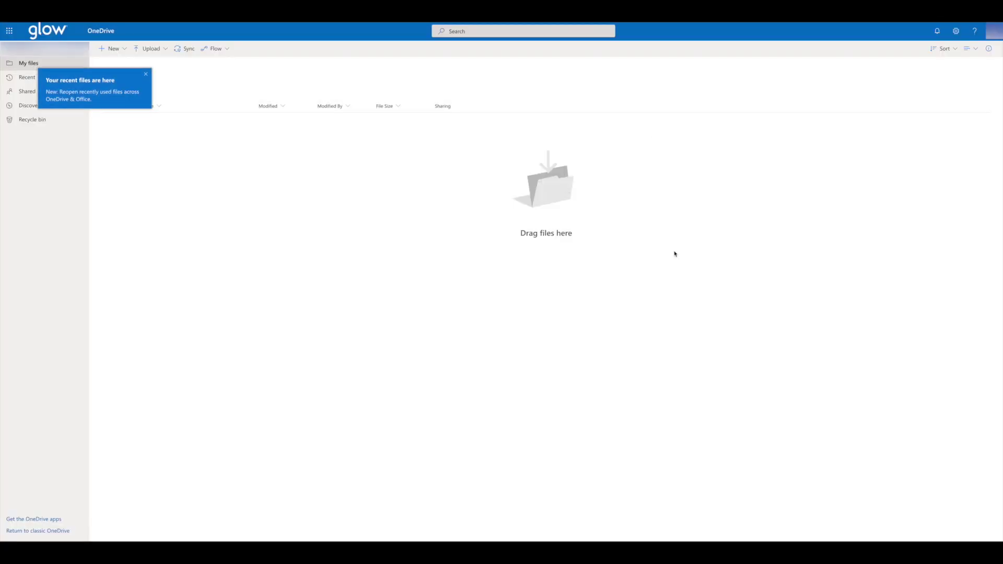
{"action": "left_click", "coordinate": [146, 74]}
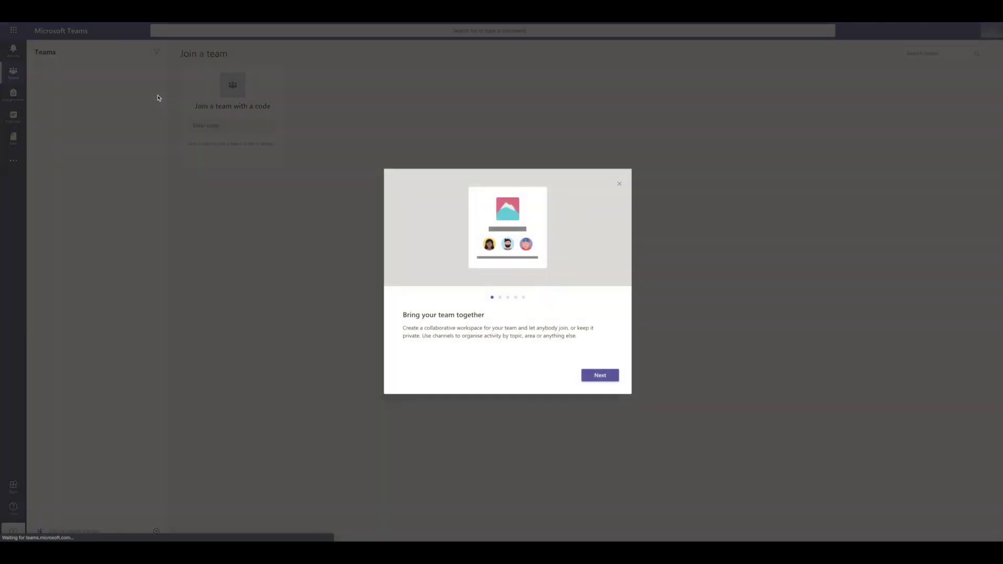
- Close the Teams 'Bring your team together' welcome tour
{"action": "left_click", "coordinate": [620, 184]}
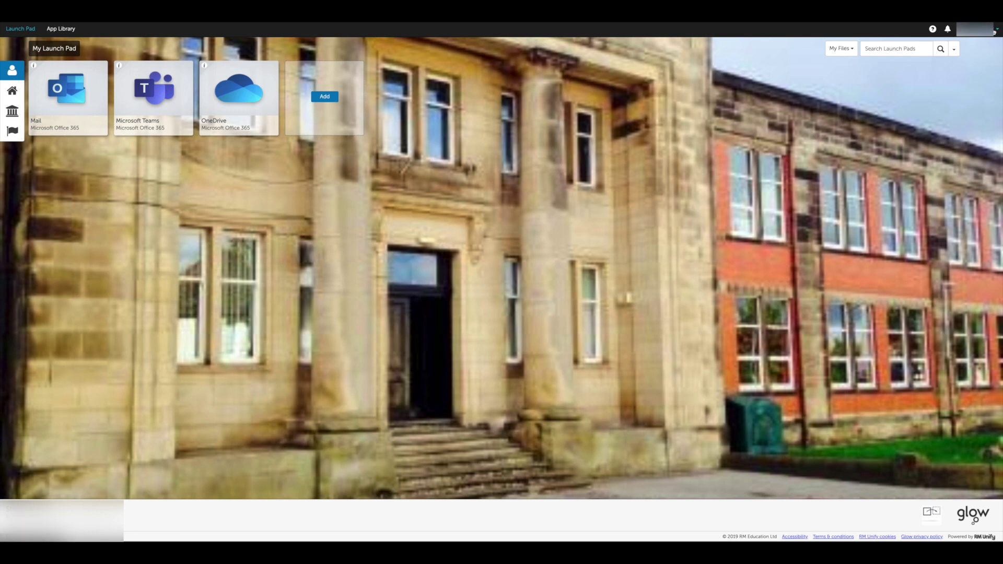
- Open the Glow account menu at the top right to sign out
{"action": "left_click", "coordinate": [975, 29]}
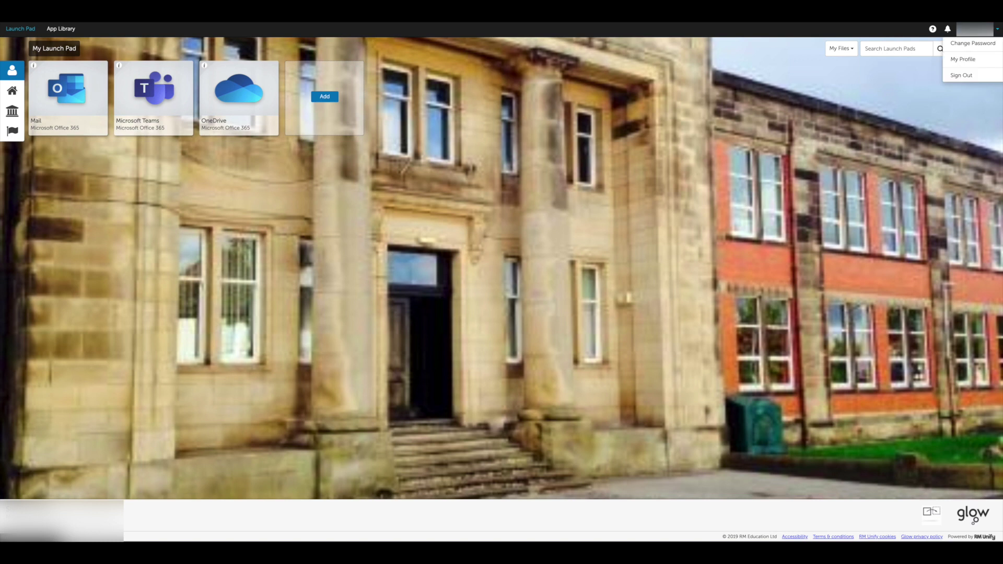